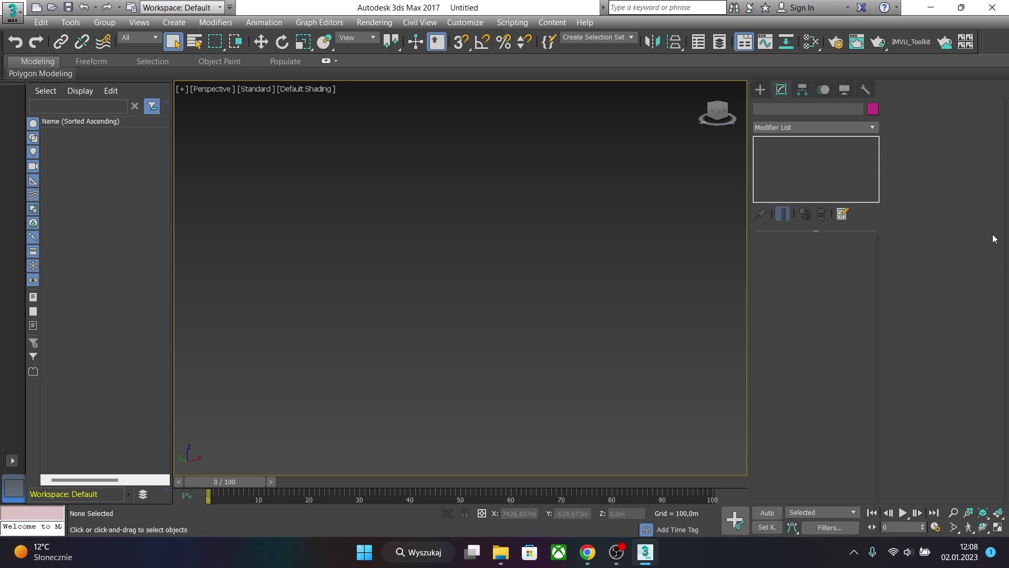
- Open the IMVU Studio Toolkit, move it to the right side, and expand its Room Tool rollout
click(906, 46)
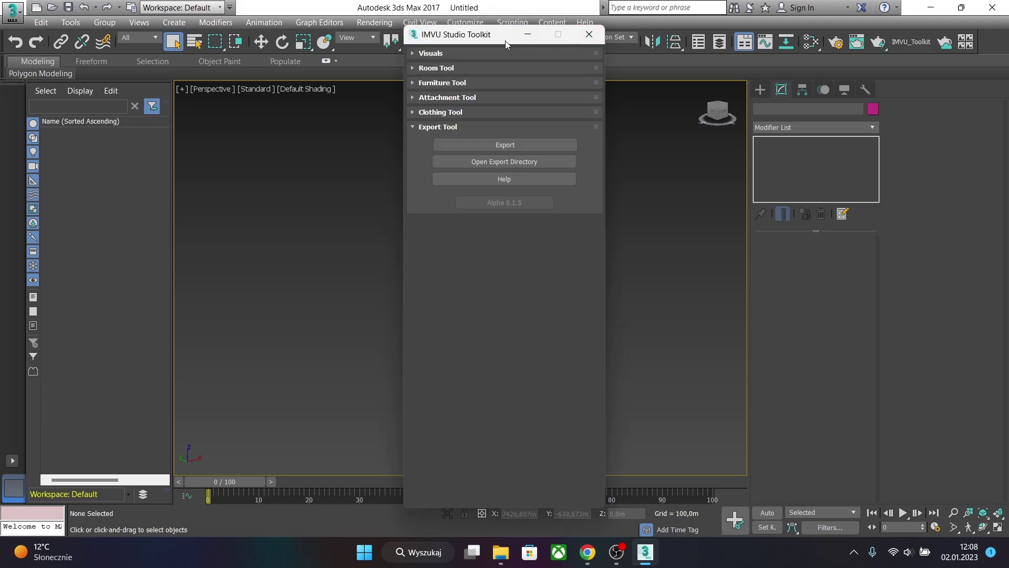
drag(420, 32, 797, 44)
click(788, 78)
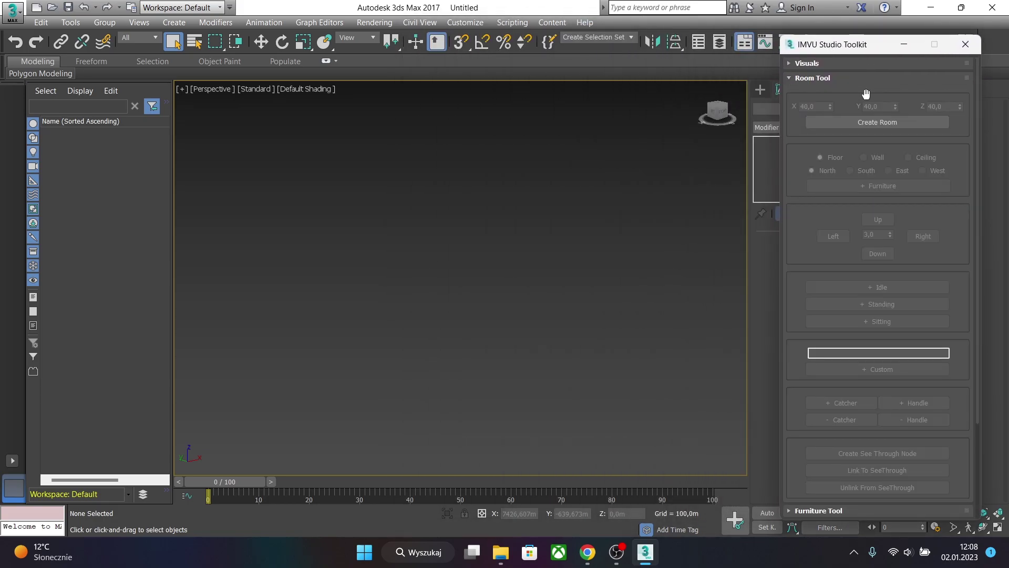
- Create the 40×40×40 ROOM_EXPORT starting room, orbit to look into it, and select the room mesh
click(837, 126)
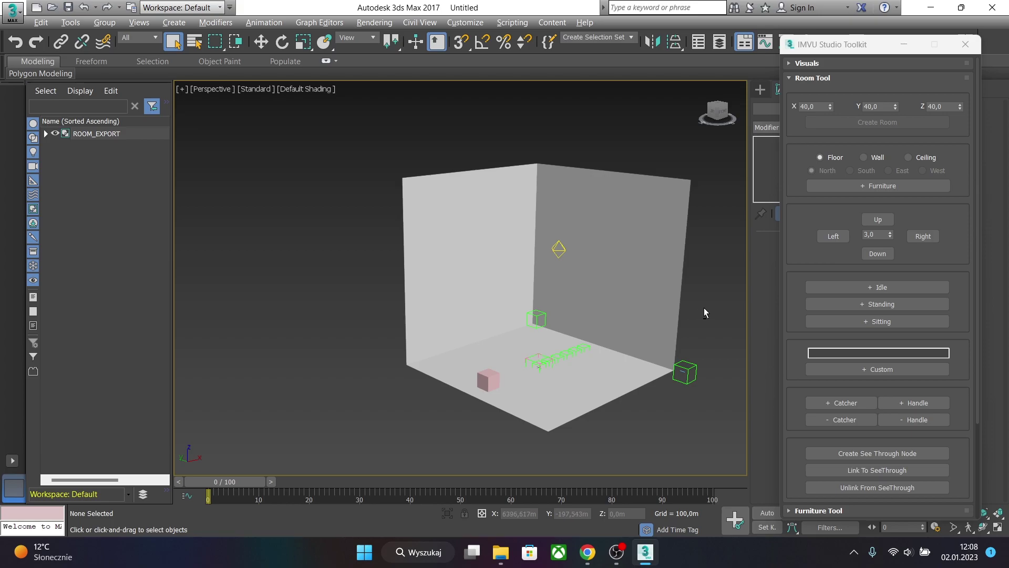
alt+middle_drag(704, 308, 694, 336)
alt+middle_drag(660, 392, 679, 374)
click(668, 281)
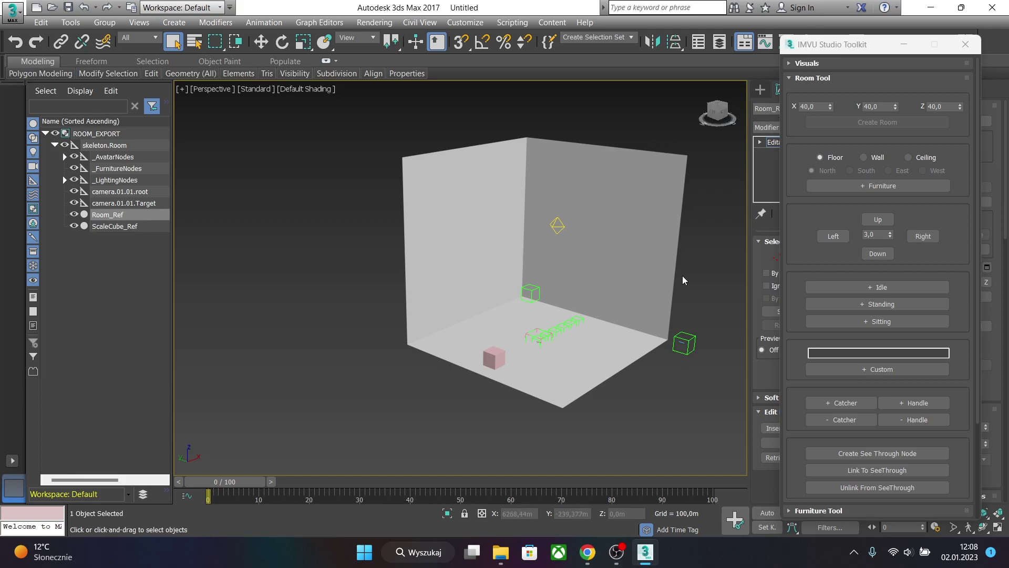
click(487, 362)
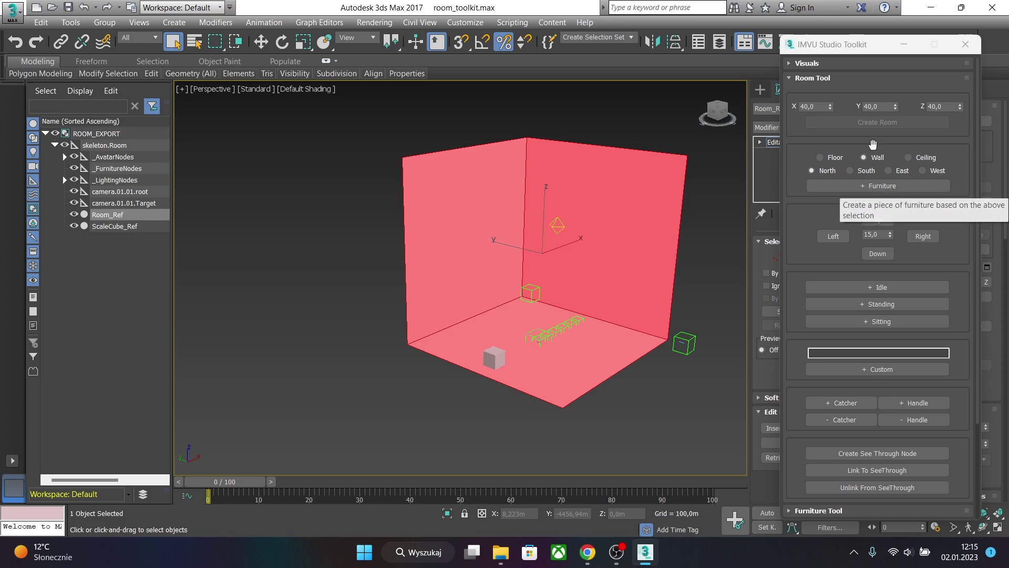
- Place a wall furniture node on the north wall and select furniture.Wall.01 under _FurnitureNodes
click(886, 187)
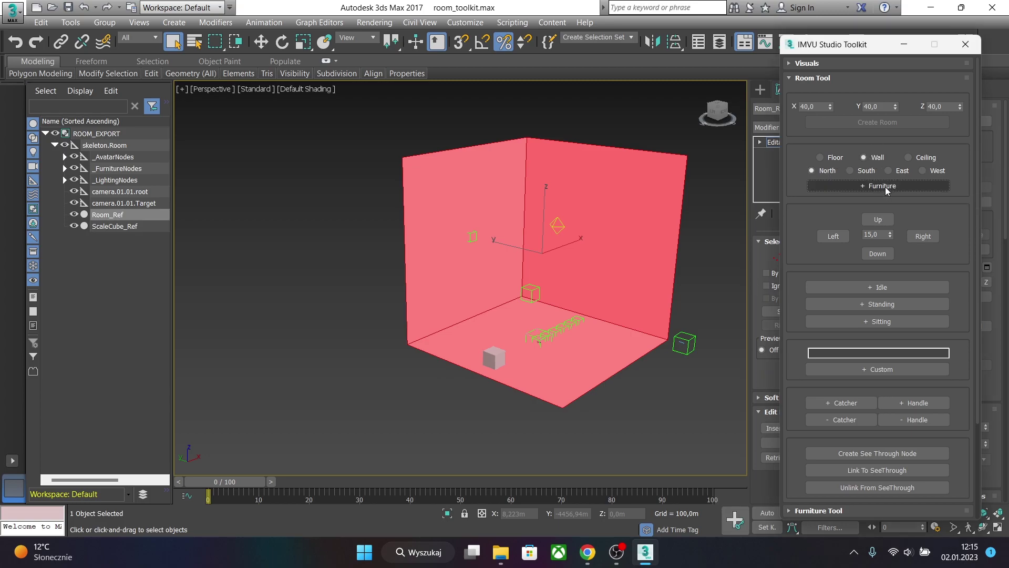
click(476, 236)
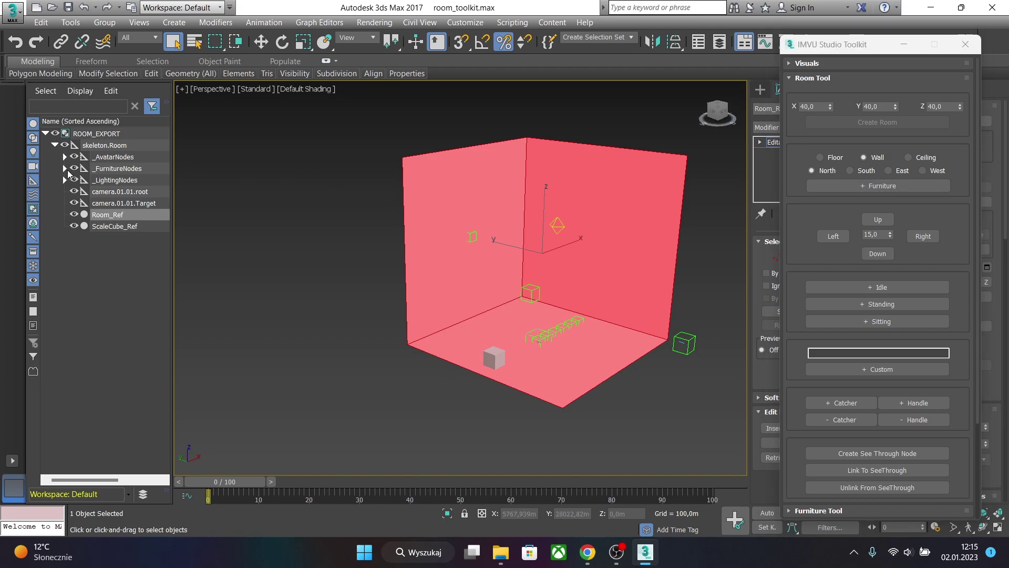
click(65, 168)
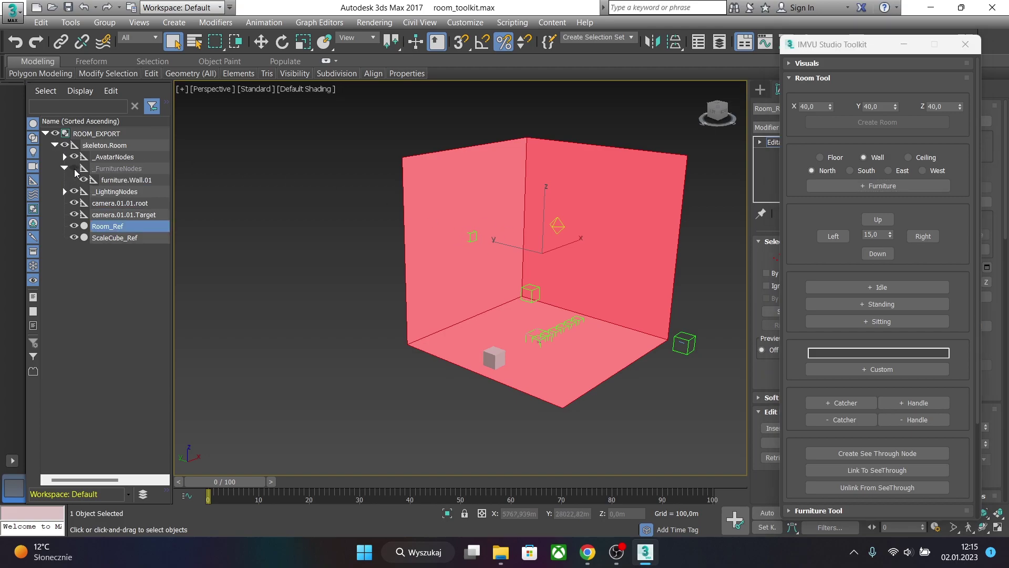
click(126, 180)
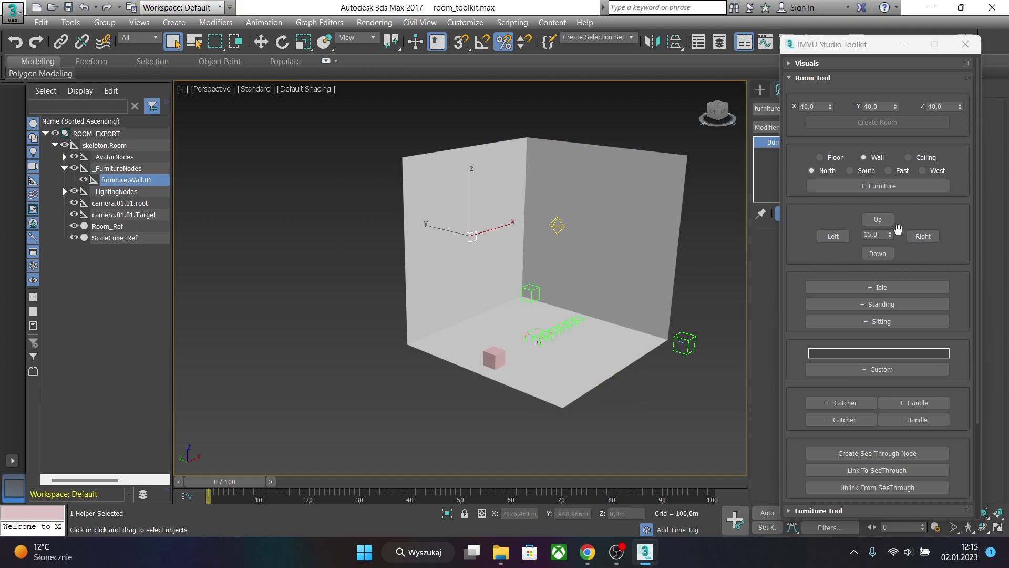
- Duplicate the wall node sideways at spacing 3 into a row of six nodes
click(923, 238)
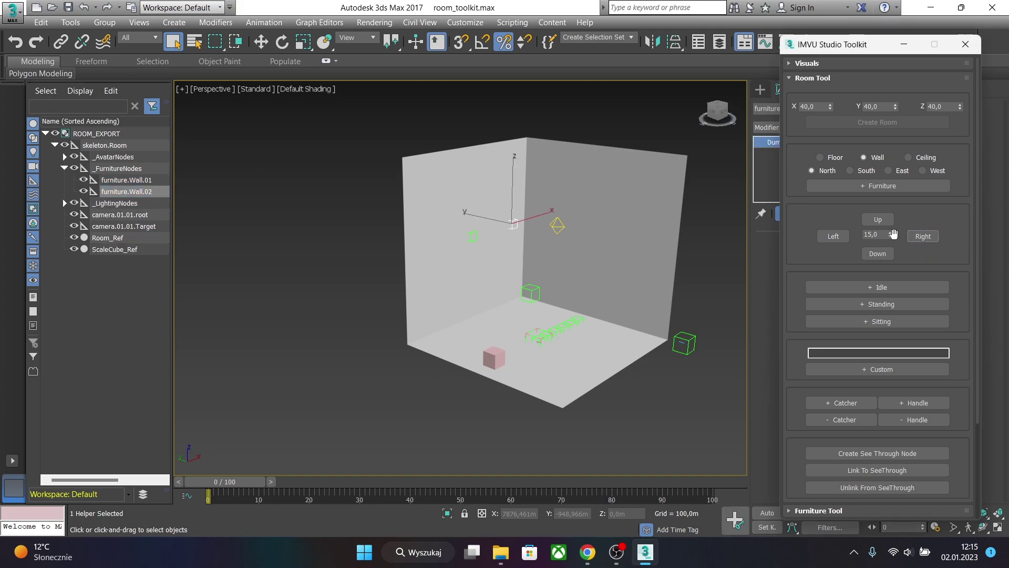
double_click(875, 235)
text(3)
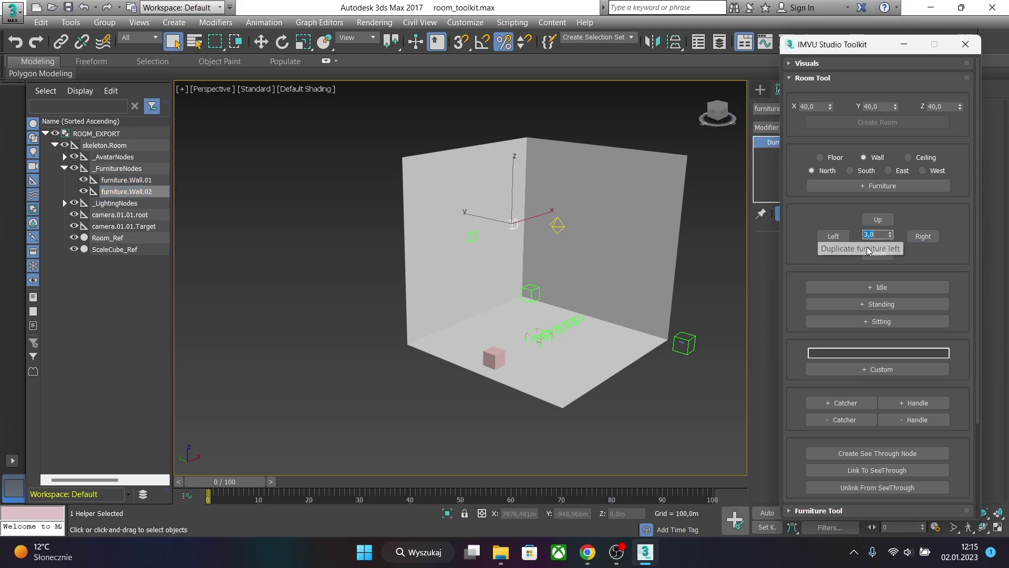
click(834, 236)
click(841, 237)
click(840, 236)
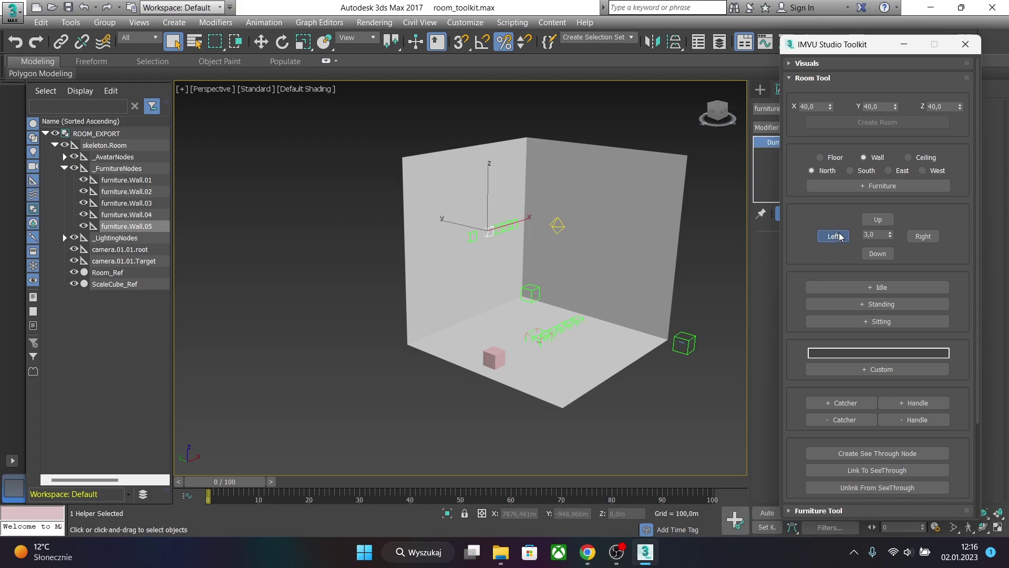
click(839, 236)
- Select furniture.Wall.01–06 and duplicate the row downward twice, making three rows
click(122, 181)
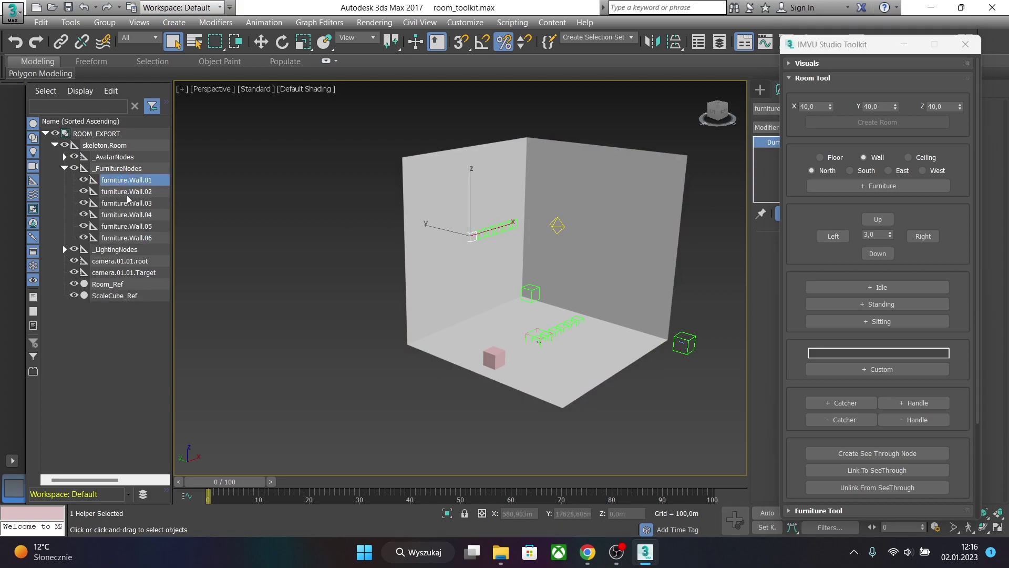
shift+click(130, 237)
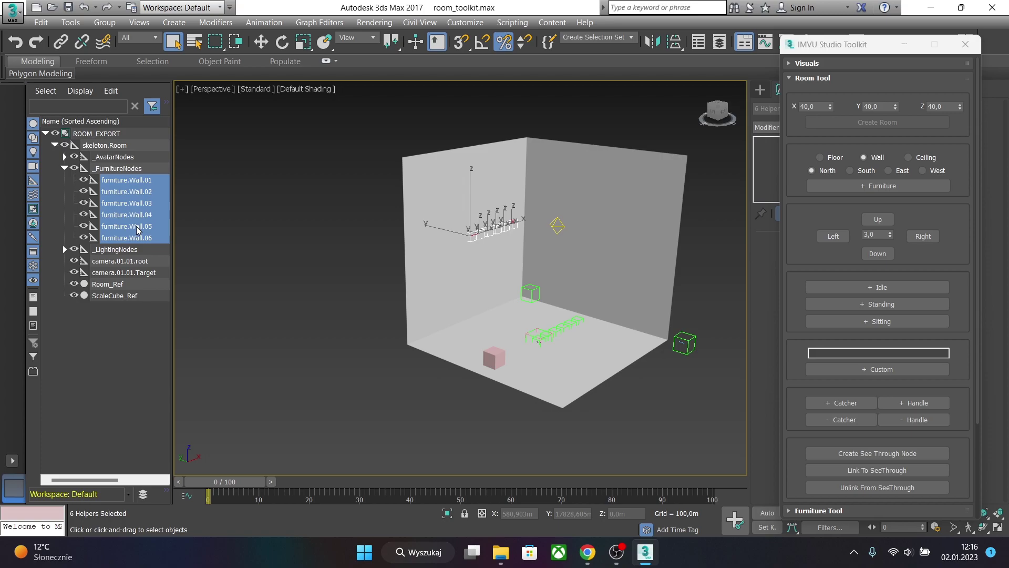
click(878, 254)
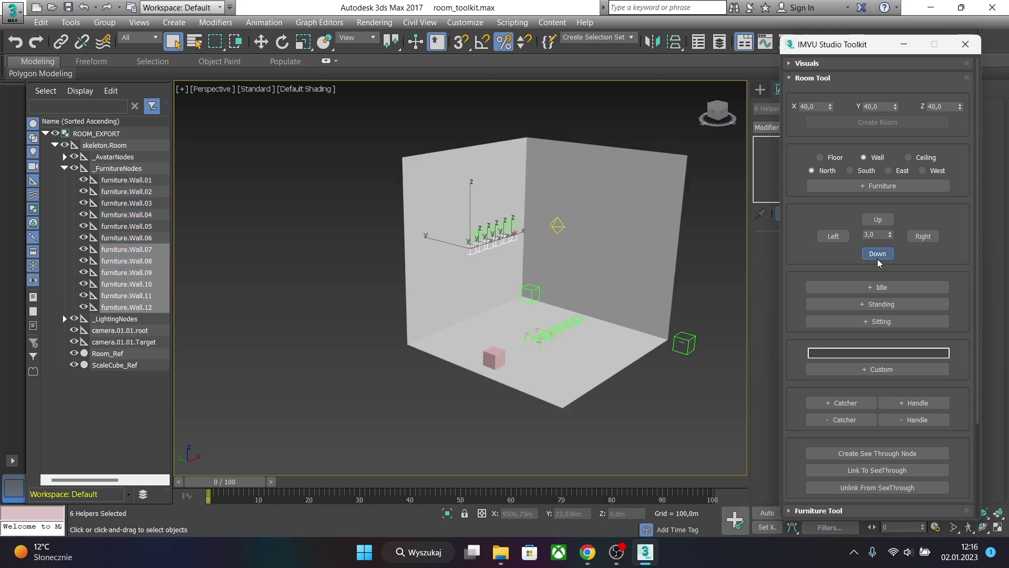
click(877, 256)
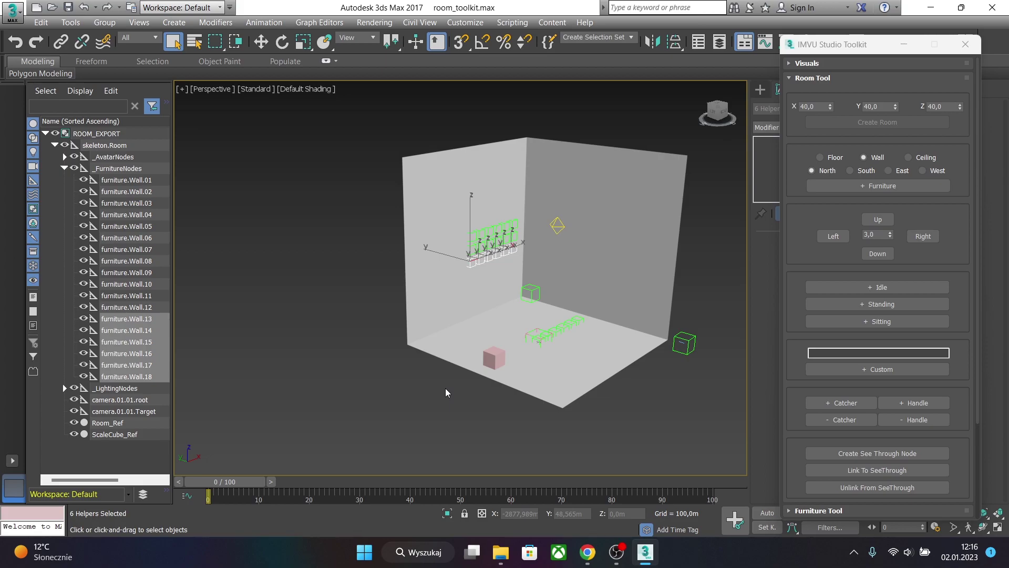
- Add a sitting seat node on the room floor and collapse the _FurnitureNodes group
scroll(620, 404, up, 4)
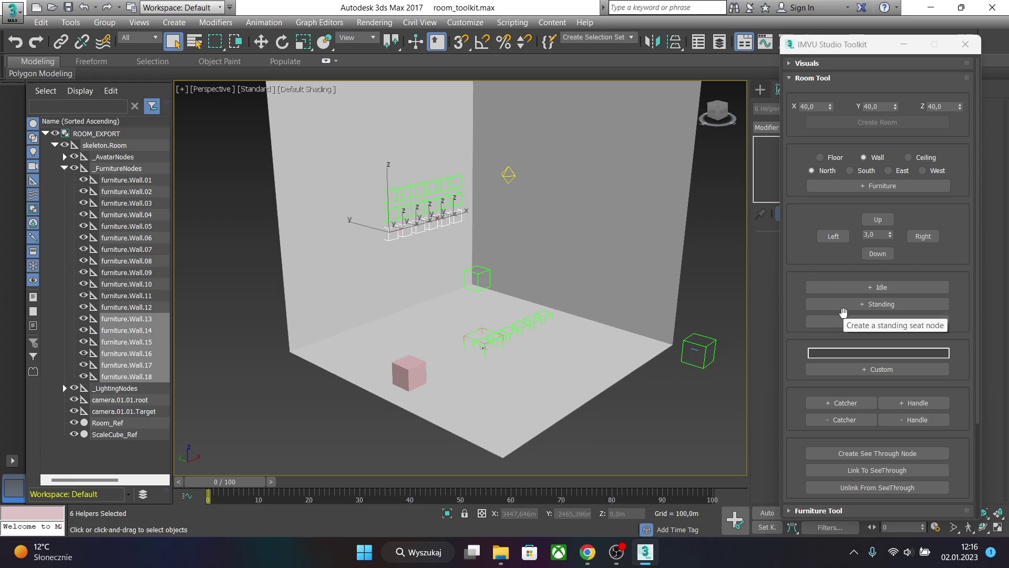
click(818, 322)
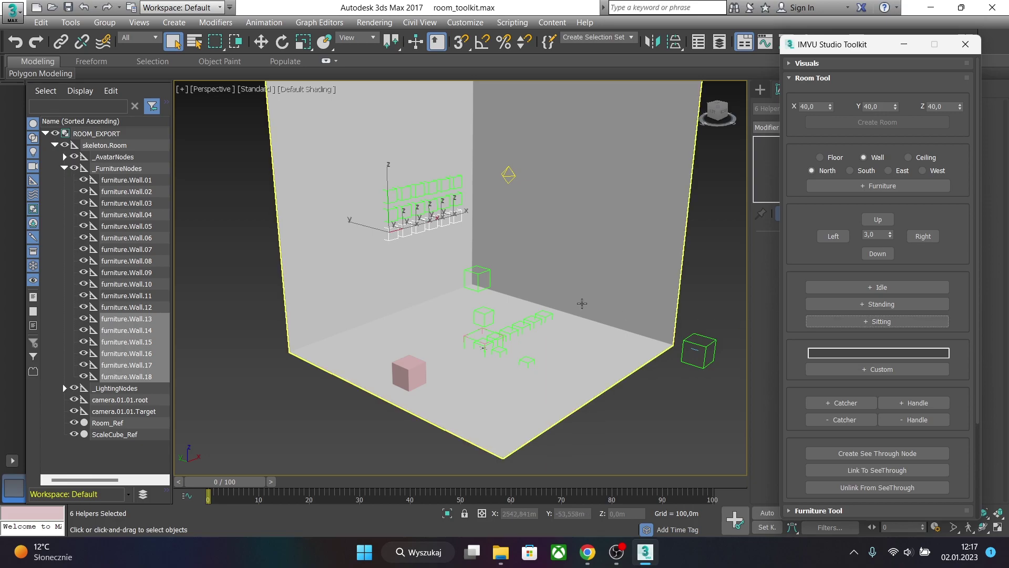
click(64, 168)
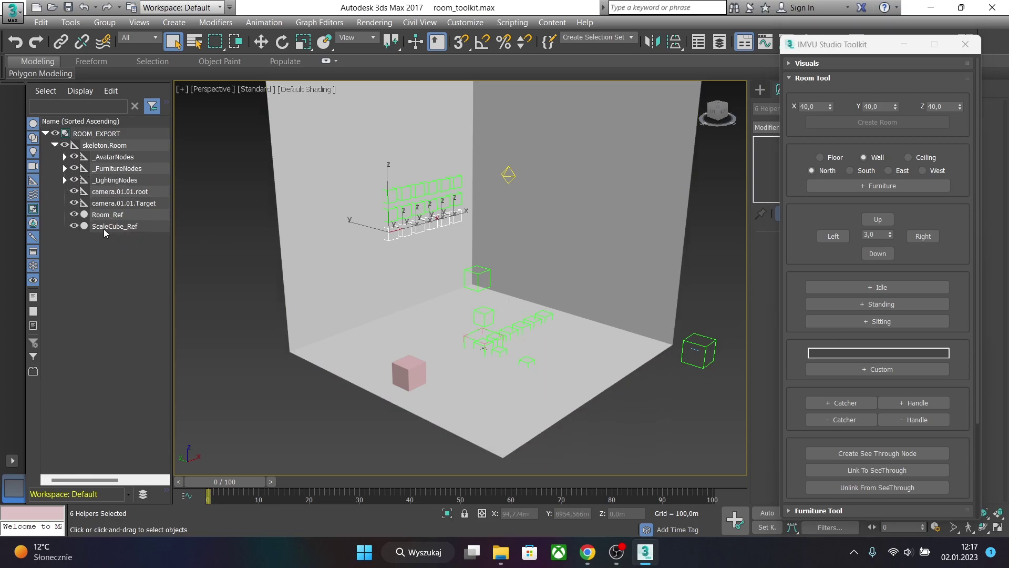
- Move seat07.Sitting along X across the floor to sit beside the pink cube
click(64, 156)
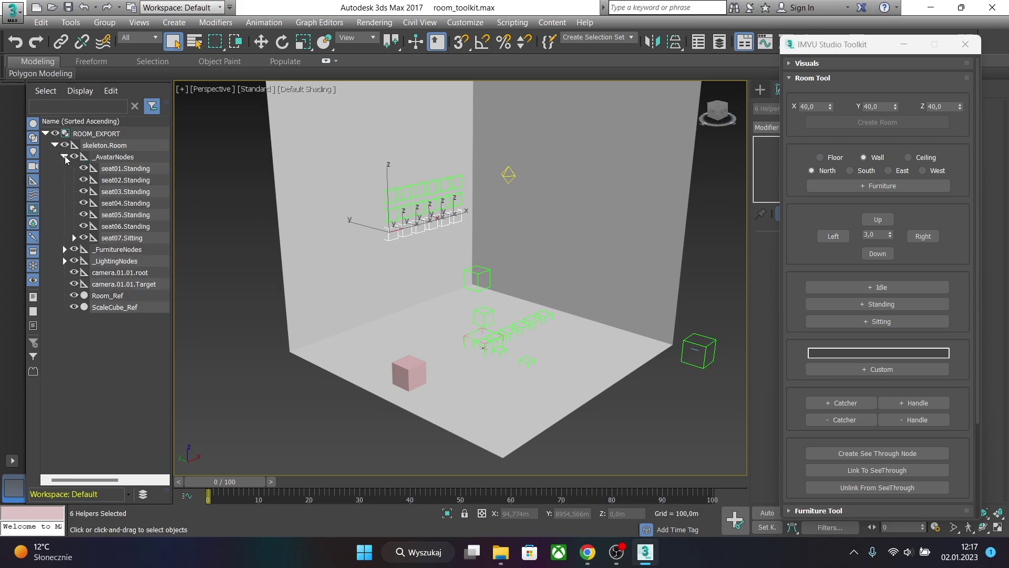
click(121, 237)
click(261, 41)
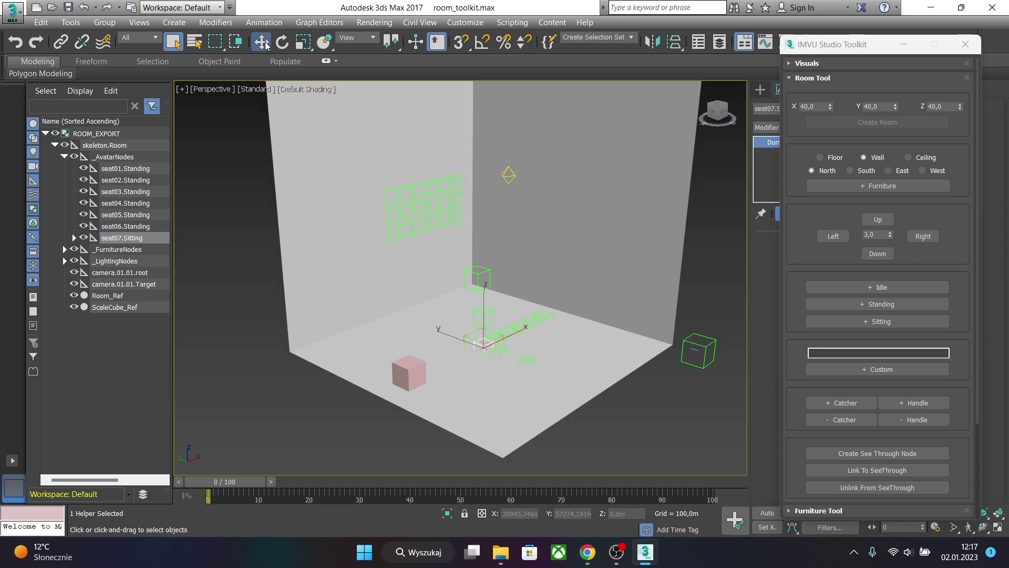
drag(493, 338, 428, 362)
alt+middle_drag(428, 362, 566, 342)
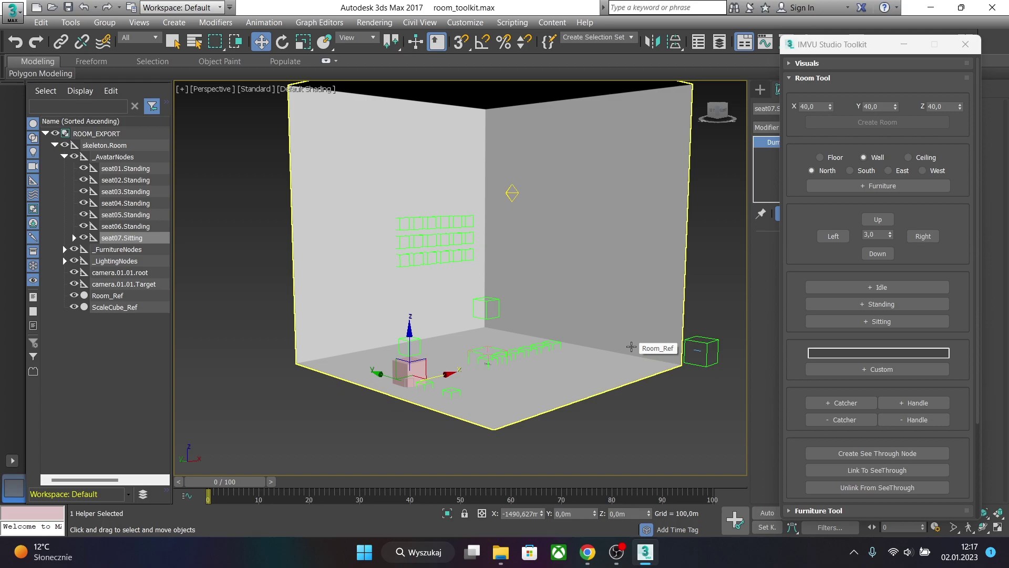
- Enter 'animation' as the toolkit's custom node name
click(895, 352)
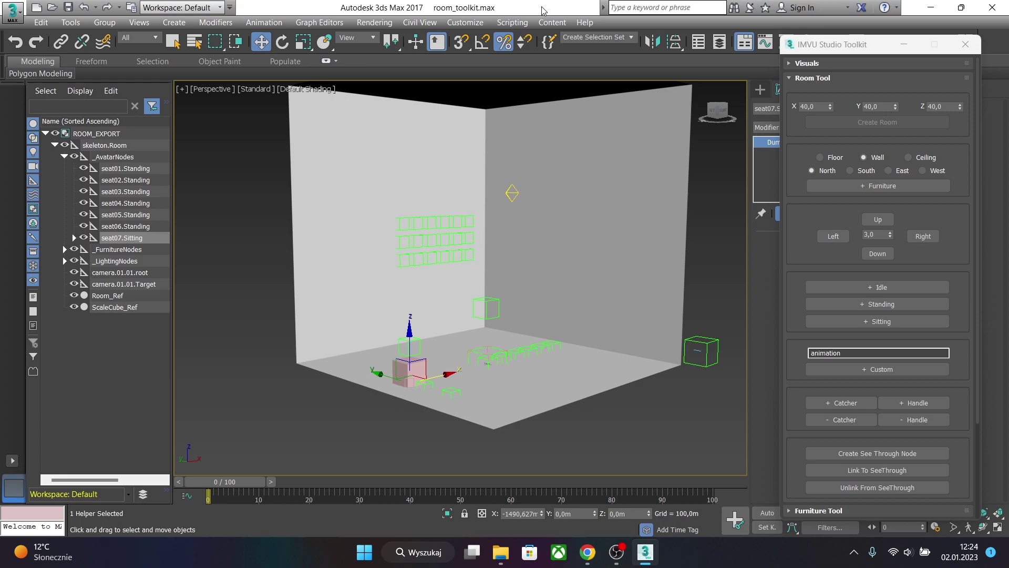
- Draw Box001, a tall box about 3733 × 440 × 3957, along the right room wall
click(905, 45)
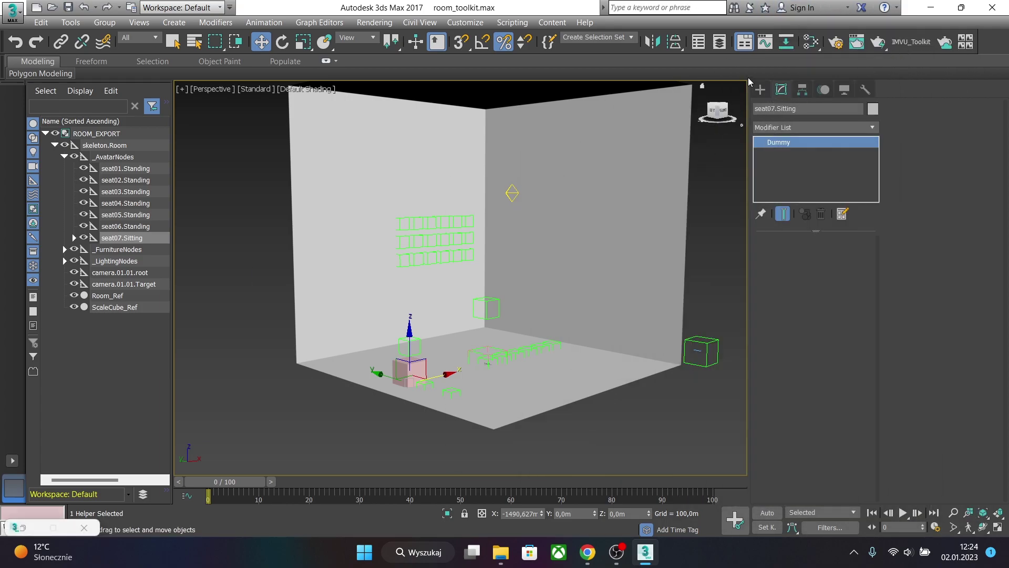
click(761, 91)
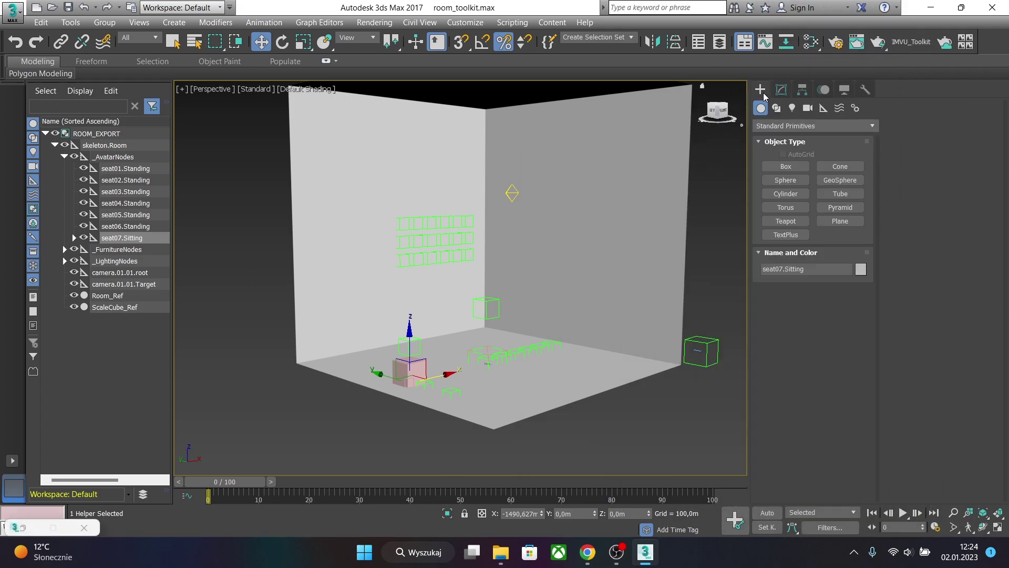
click(785, 167)
drag(495, 329, 674, 368)
click(662, 298)
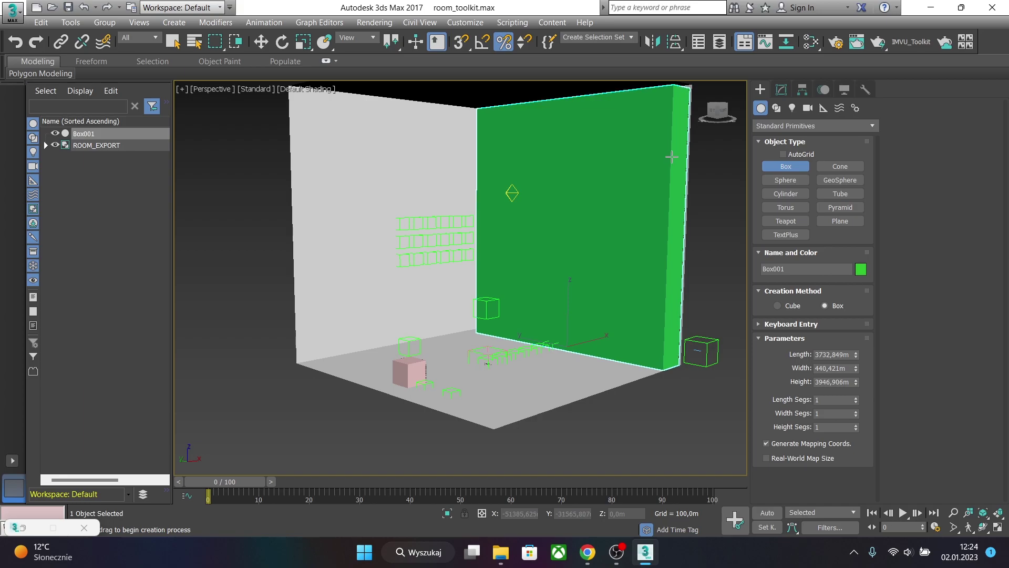
click(649, 211)
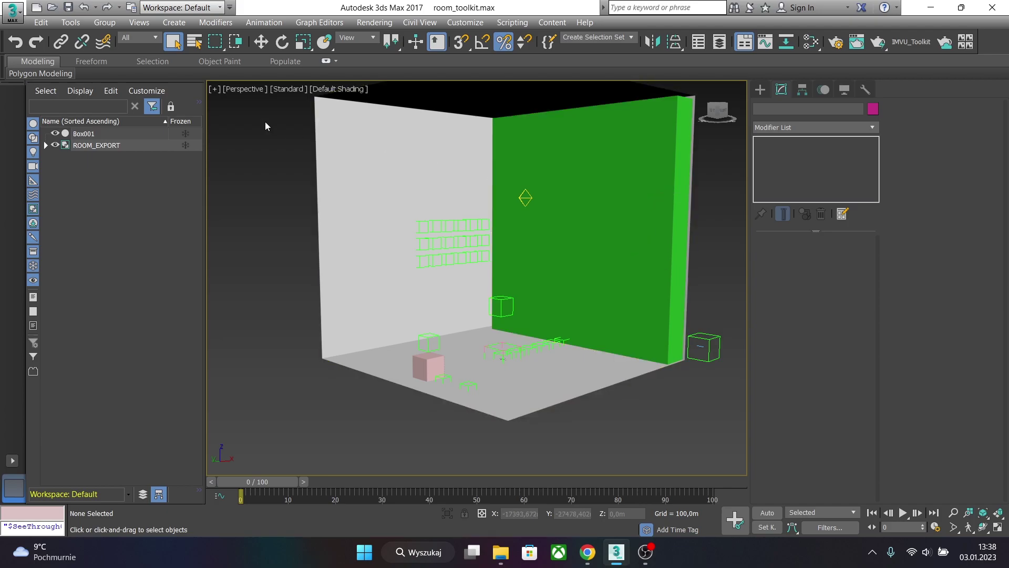
- Link the green Box001 wall to skeleton.Room with Select and Link
click(60, 42)
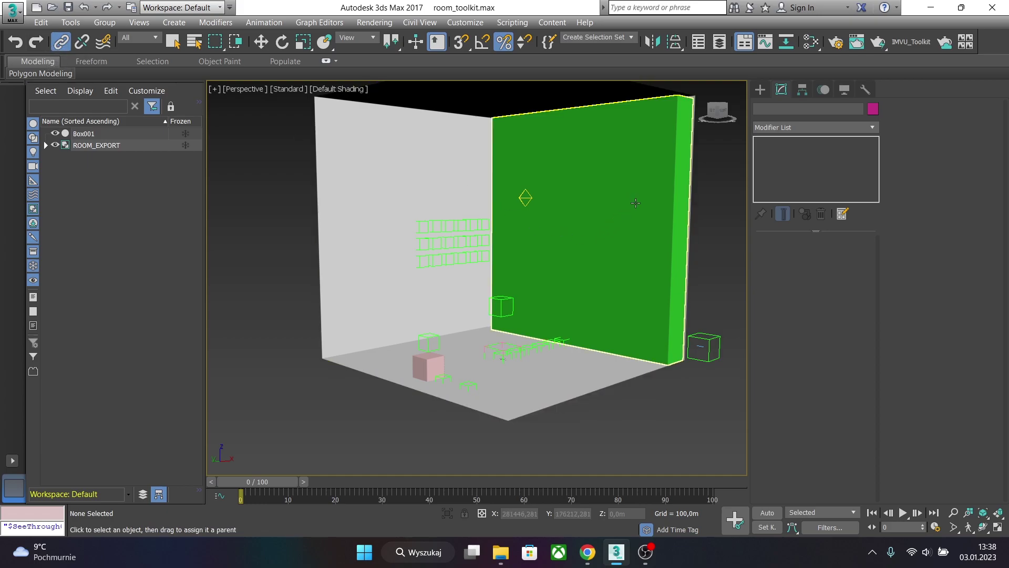
drag(614, 226, 490, 352)
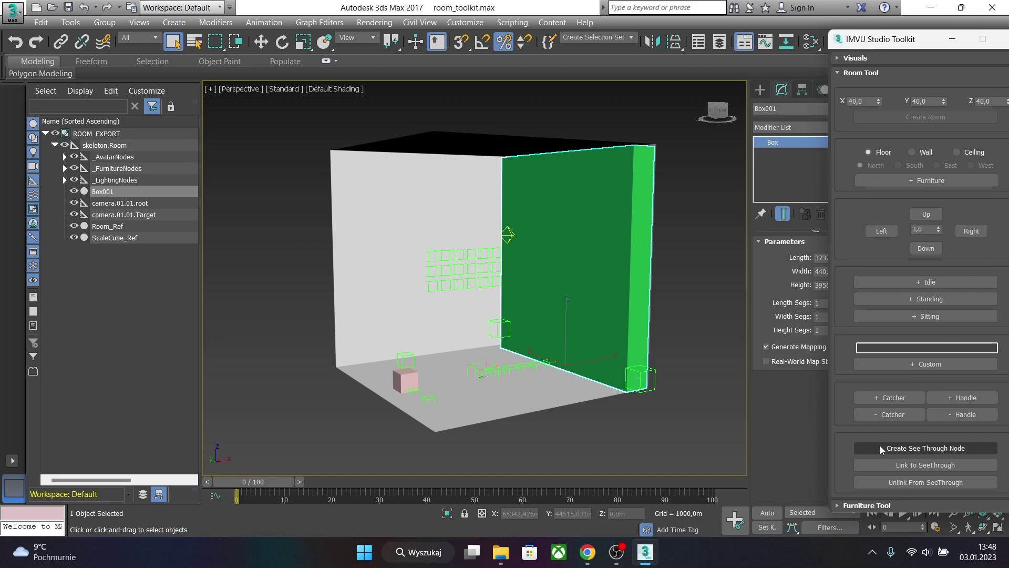
- Create the SeeThrough01 cone node and move it up onto the green wall at mid-height
click(868, 449)
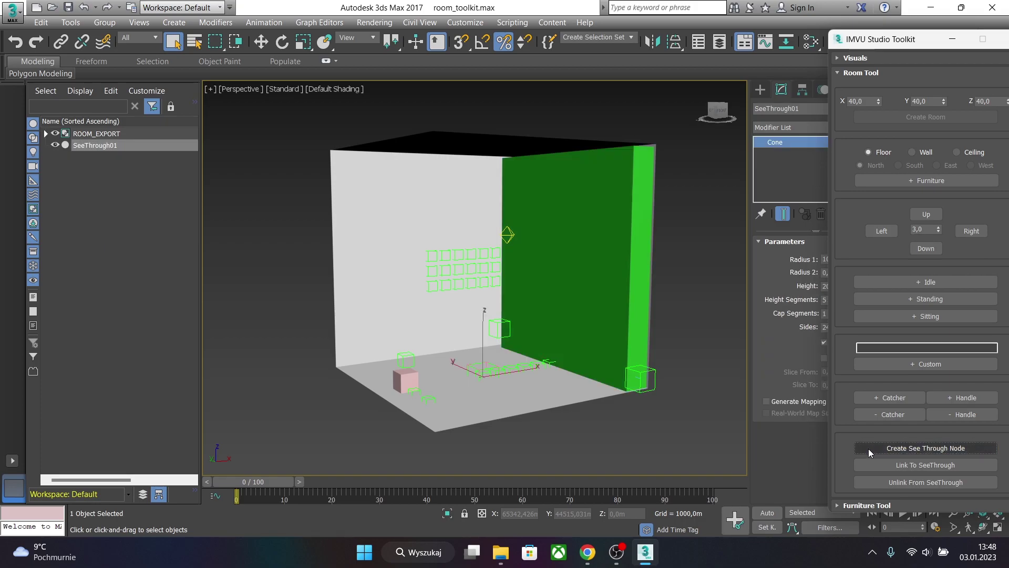
click(261, 42)
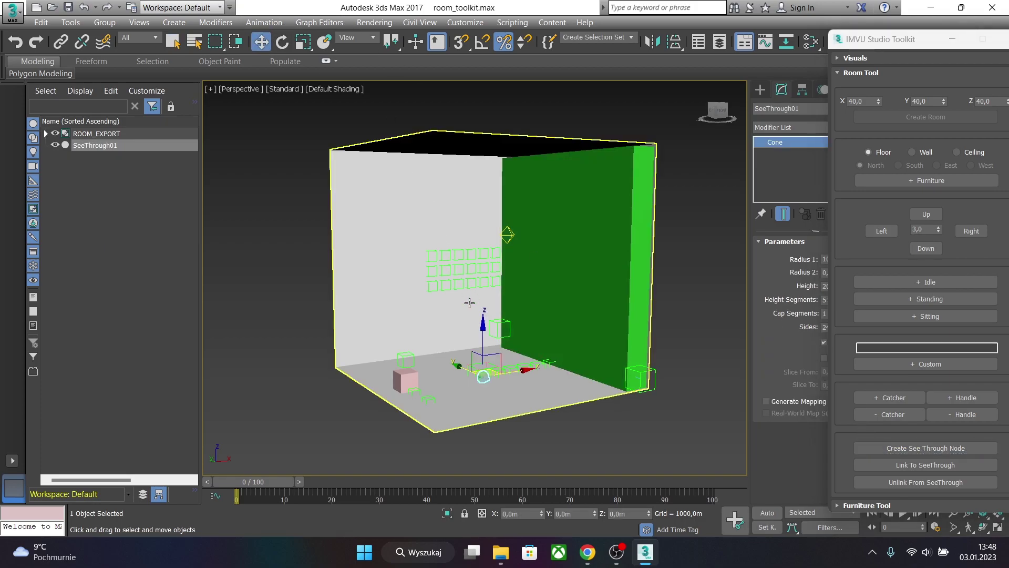
drag(482, 342, 486, 215)
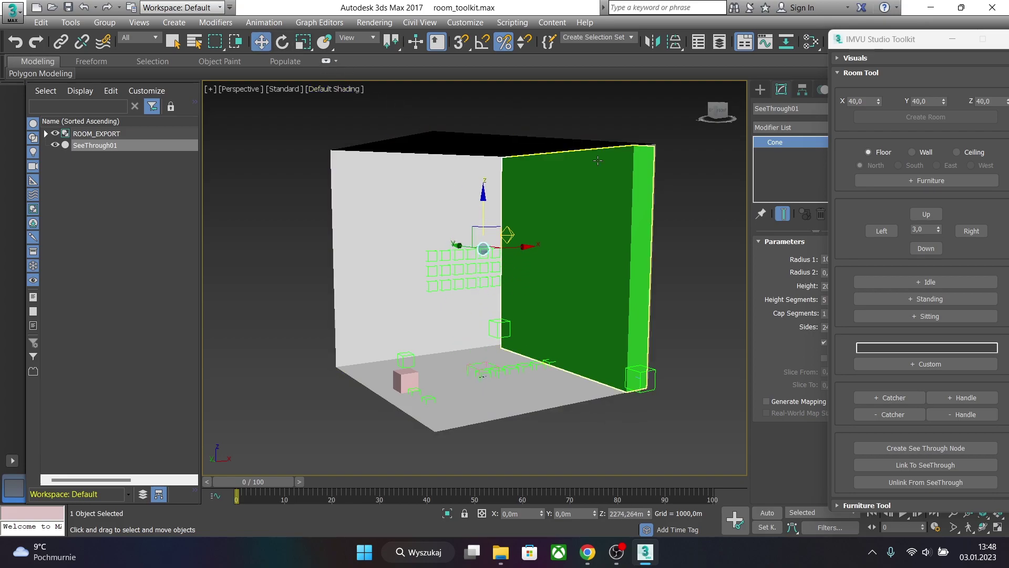
drag(524, 251, 594, 247)
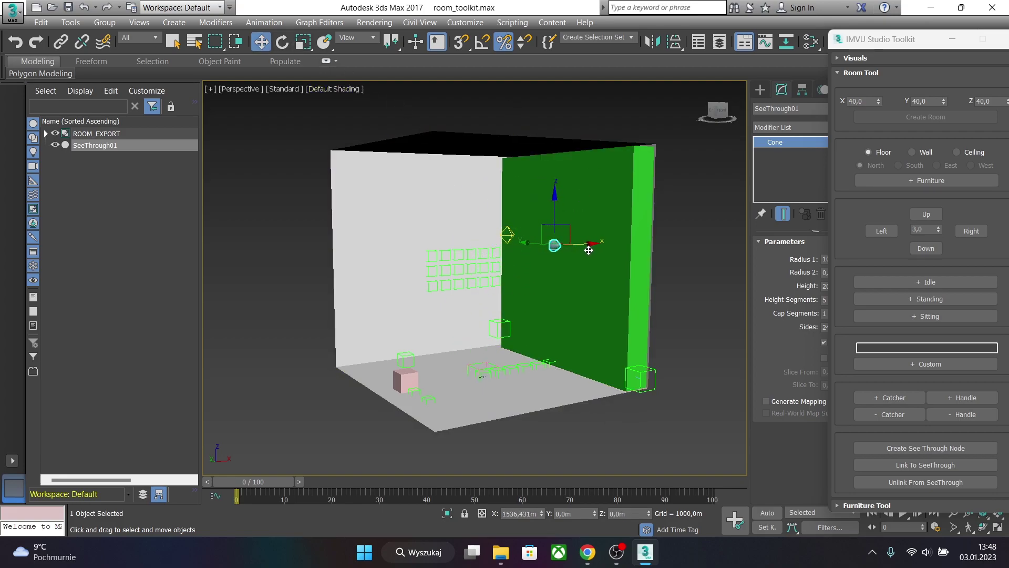
- Rotate the cone 90° about X and nudge it just in front of the green wall
click(282, 42)
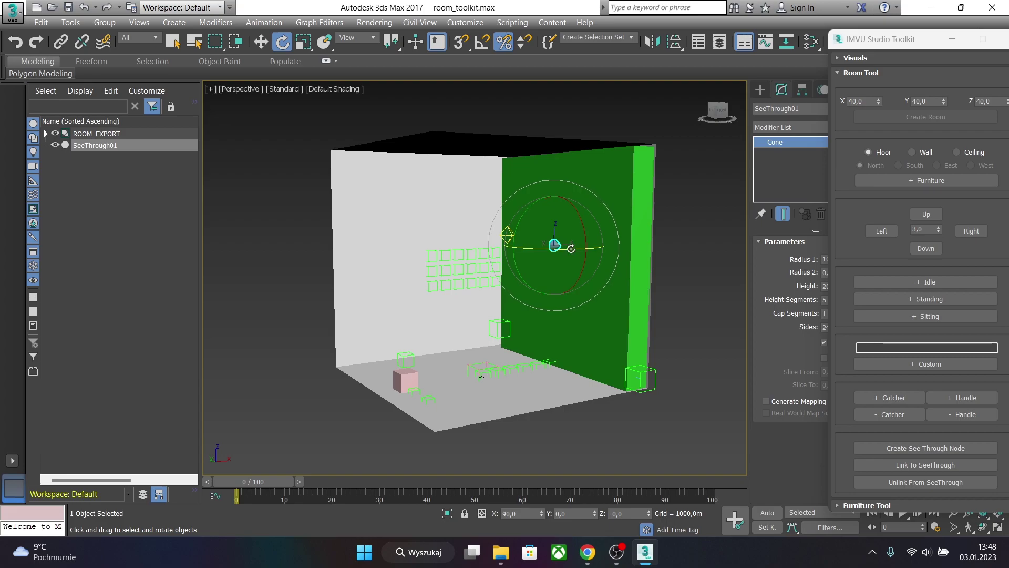
drag(572, 247, 484, 258)
alt+middle_drag(608, 241, 582, 293)
scroll(559, 264, up, 3)
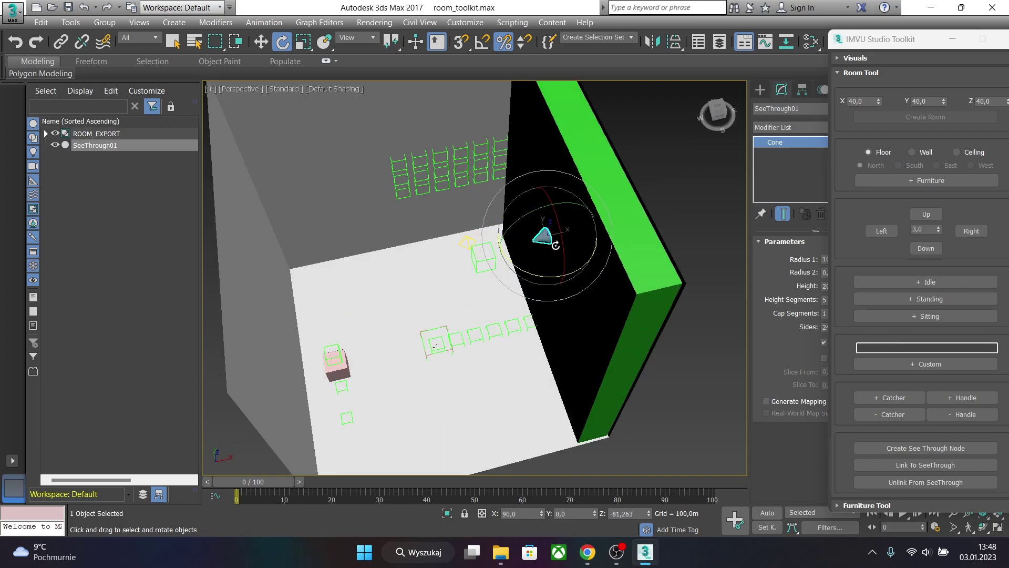
scroll(555, 246, up, 4)
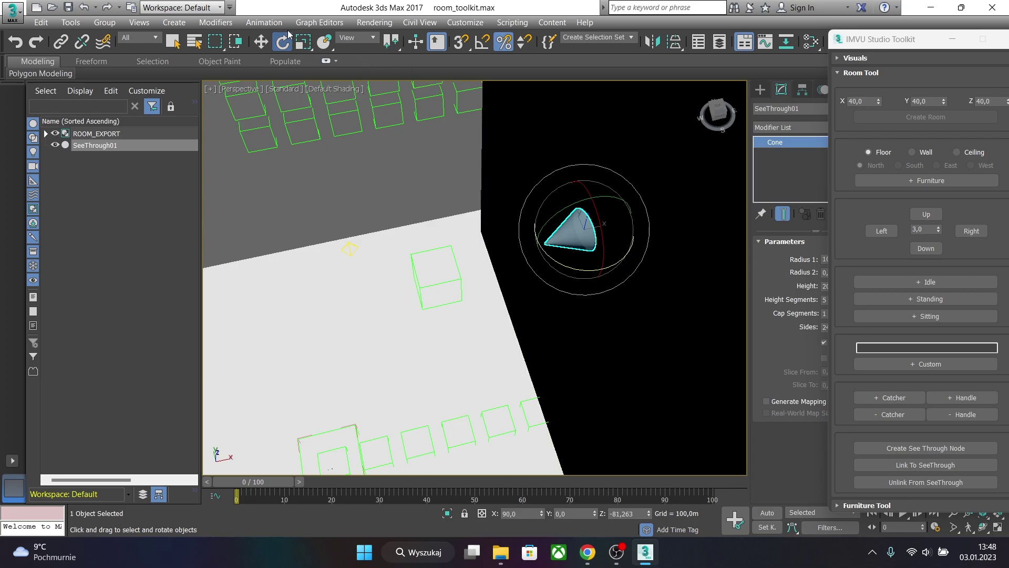
click(261, 42)
drag(621, 224, 627, 228)
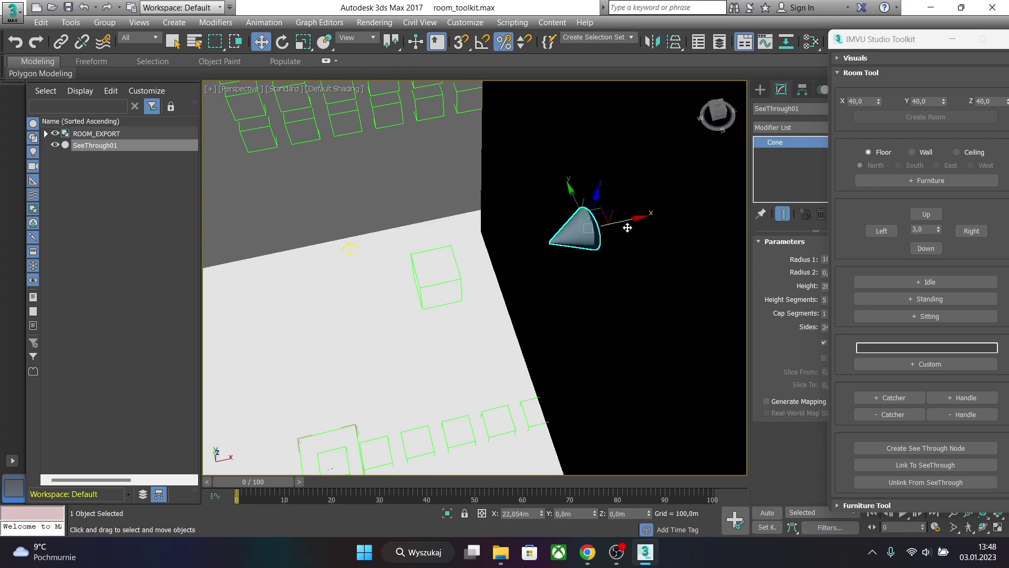
scroll(606, 242, down, 5)
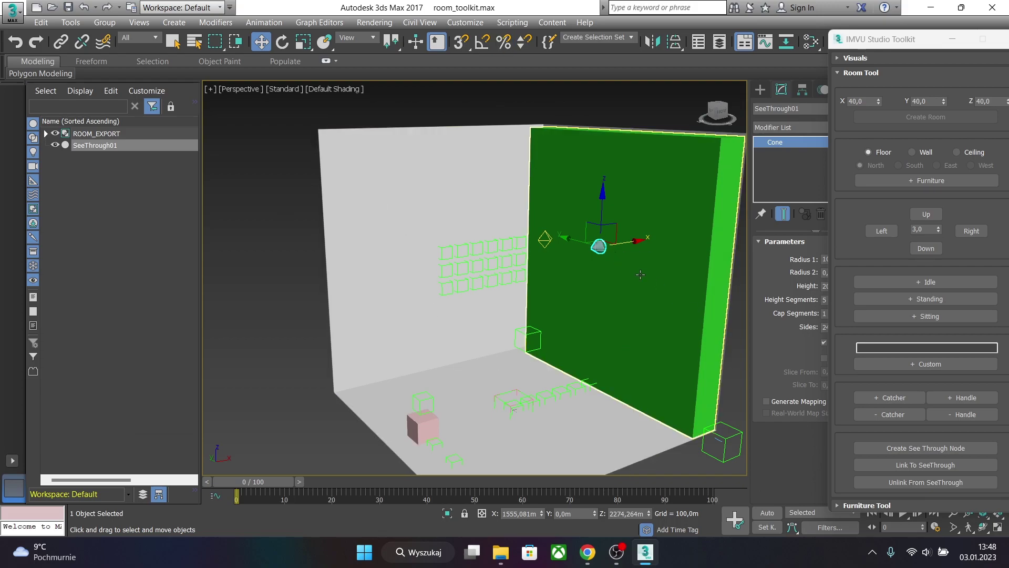
- Add Box001 to the SeeThrough01 selection and link it, giving Box001 an STSkin modifier
ctrl+click(706, 274)
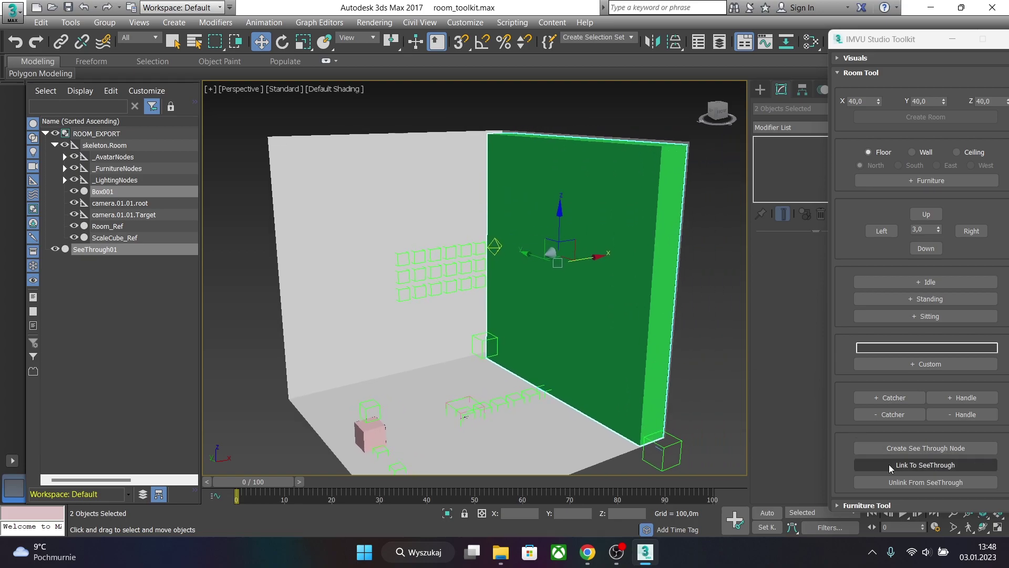
click(888, 465)
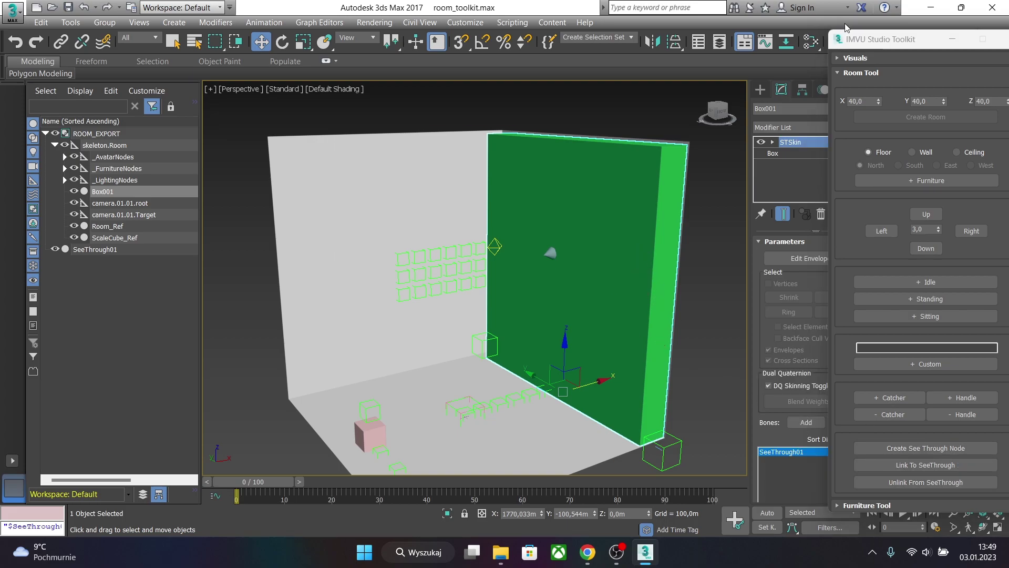
- Export the room as room_toolkit from the Export Tool and close the MAXScript confirmation
drag(899, 46, 854, 28)
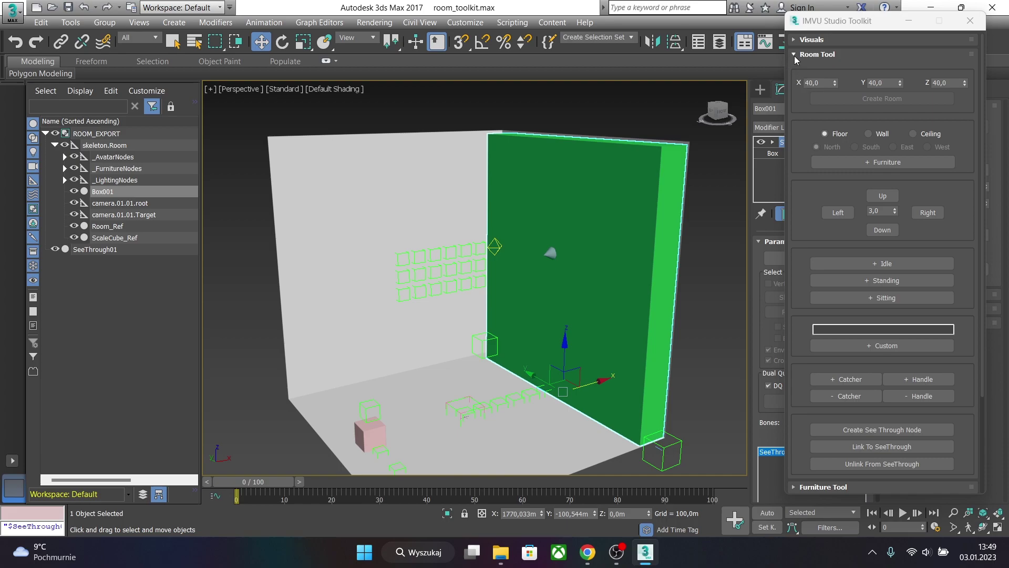
click(796, 55)
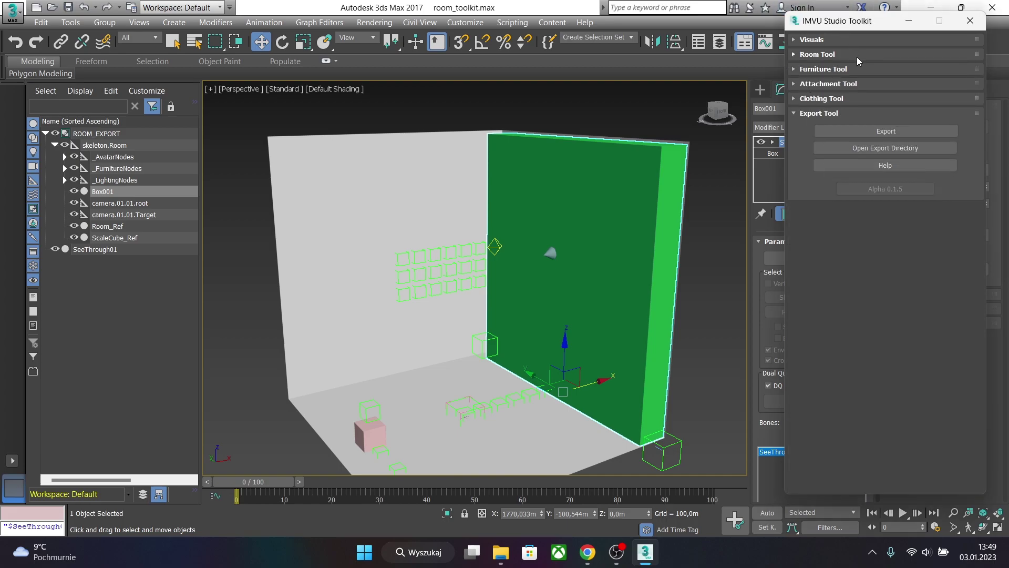
click(870, 132)
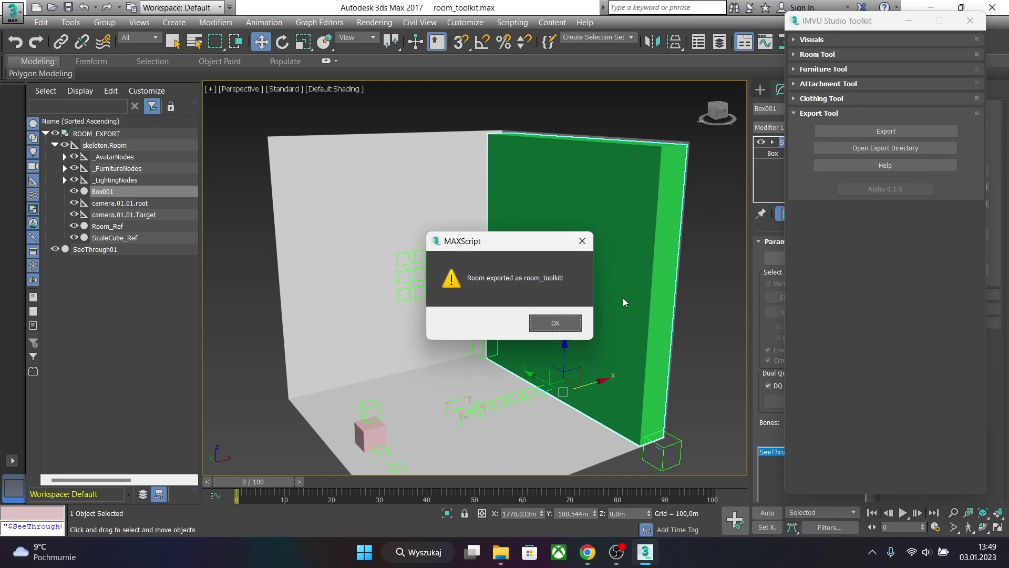
click(555, 323)
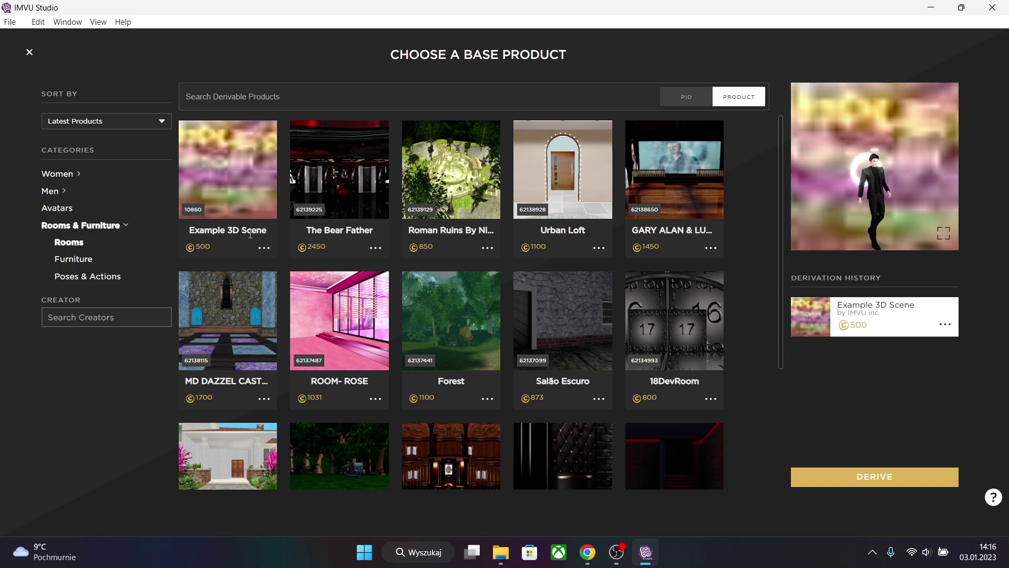
- Derive a new project from Example 3D Scene and pick room_toolkit for FBX import
click(886, 476)
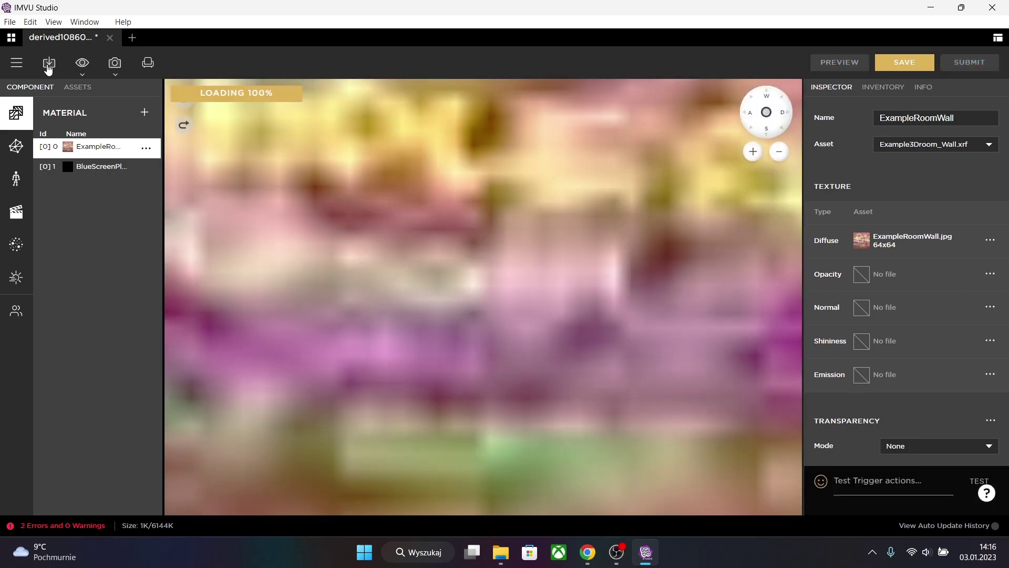
click(49, 65)
click(48, 109)
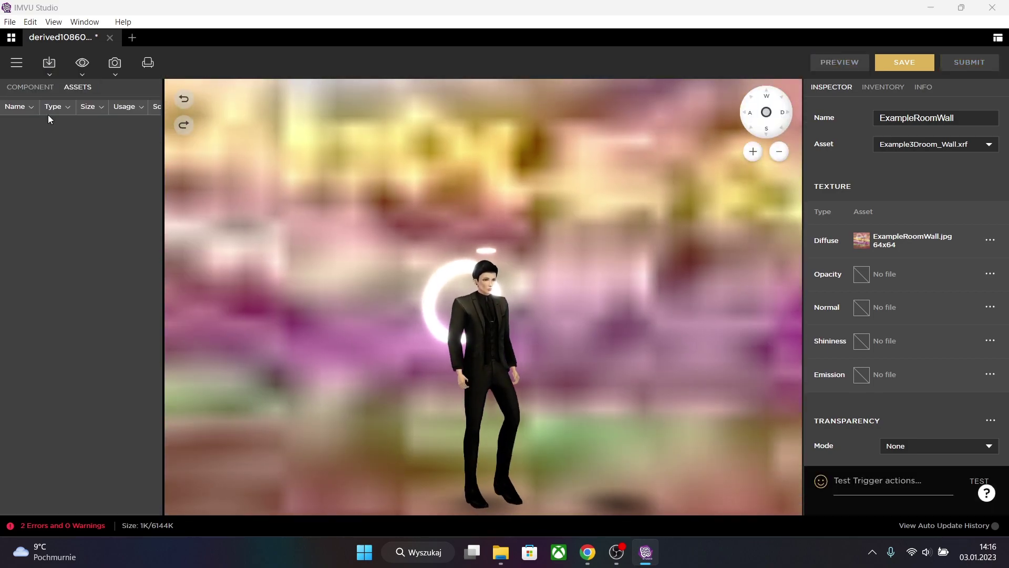
click(263, 207)
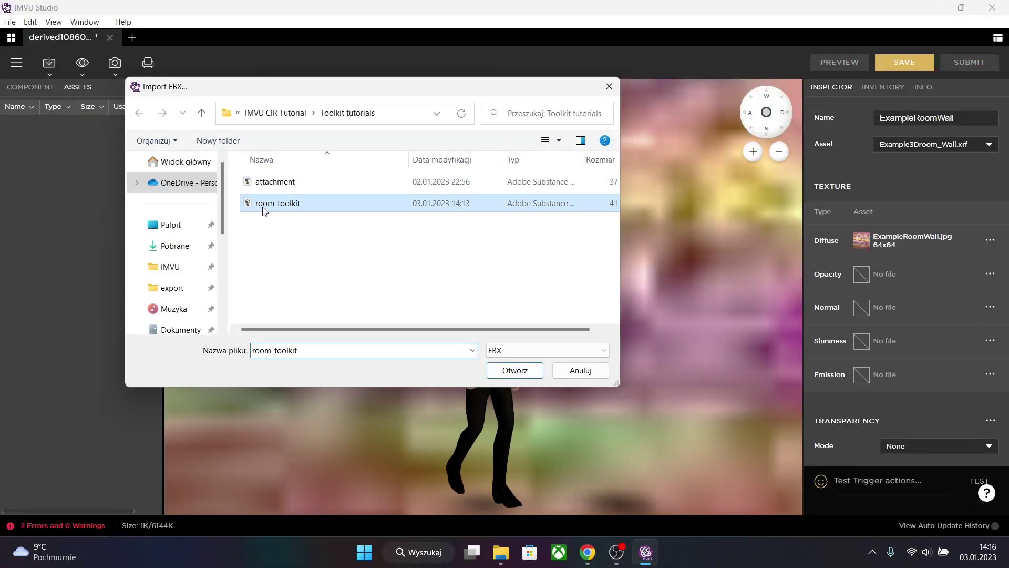
- Load room_toolkit, skip setup, and import its meshes, materials and skeleton as assets
double_click(263, 207)
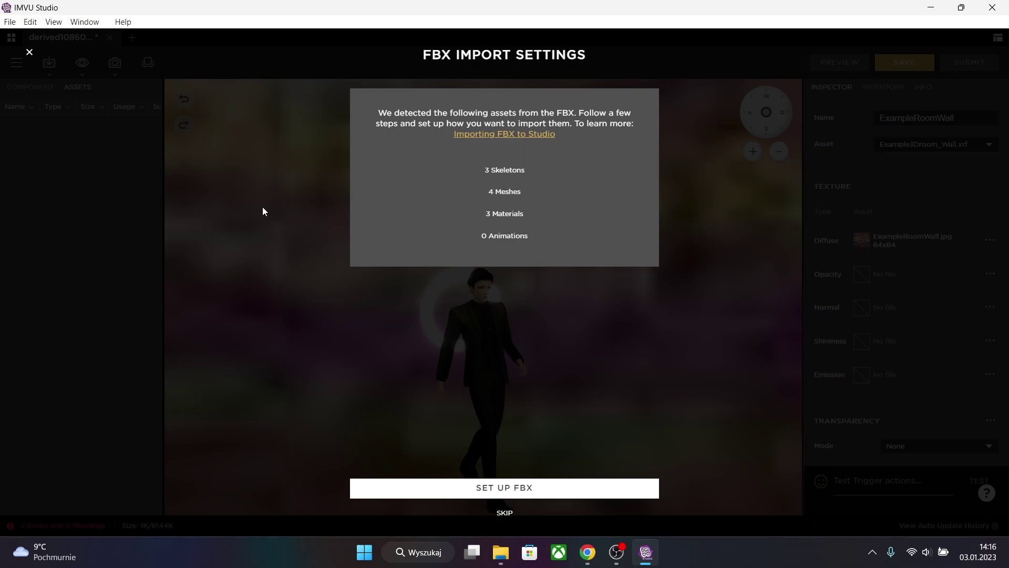
click(505, 513)
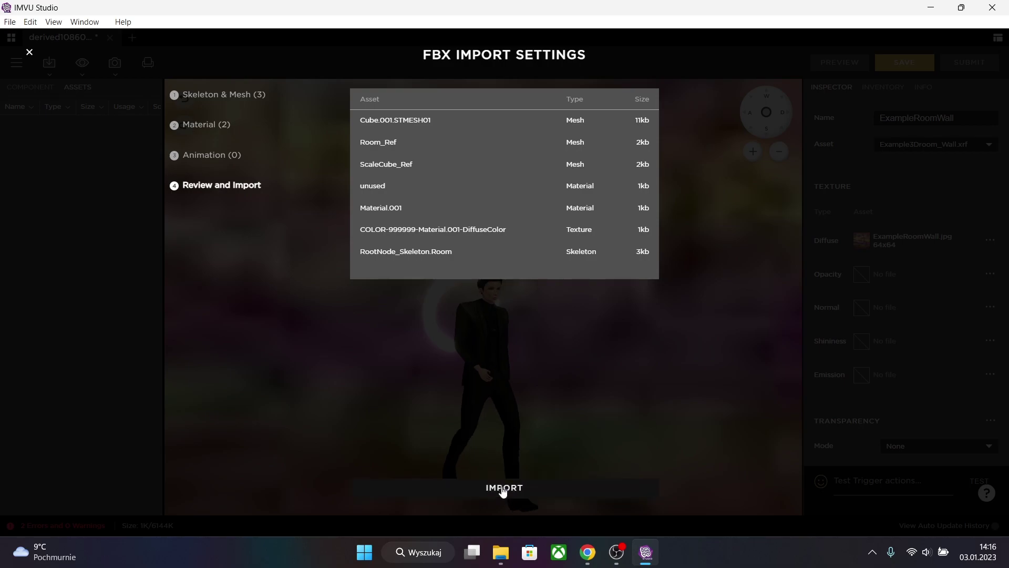
click(503, 489)
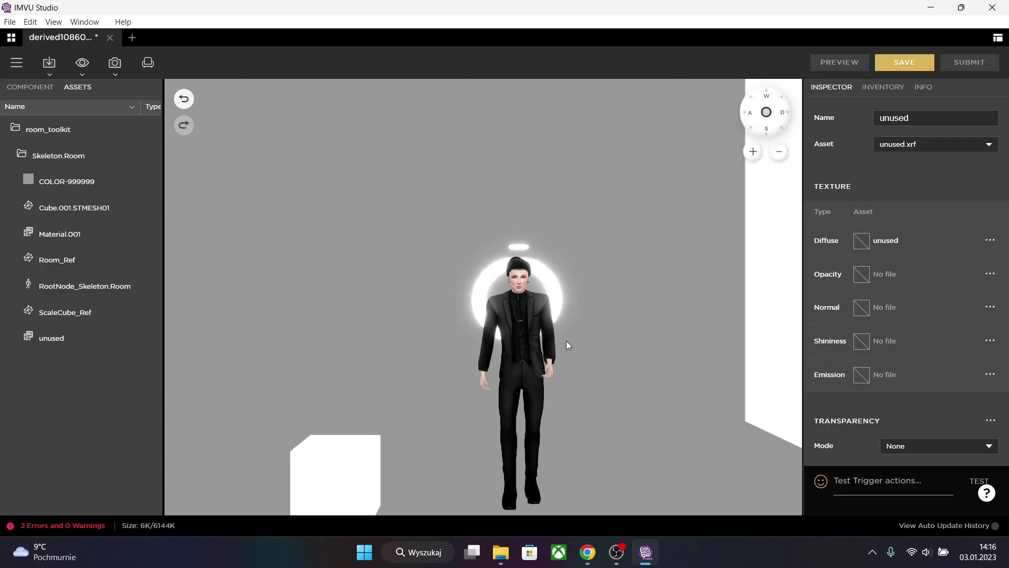
- Seat the avatar on the white cube at the room's sitting node
scroll(550, 346, down, 10)
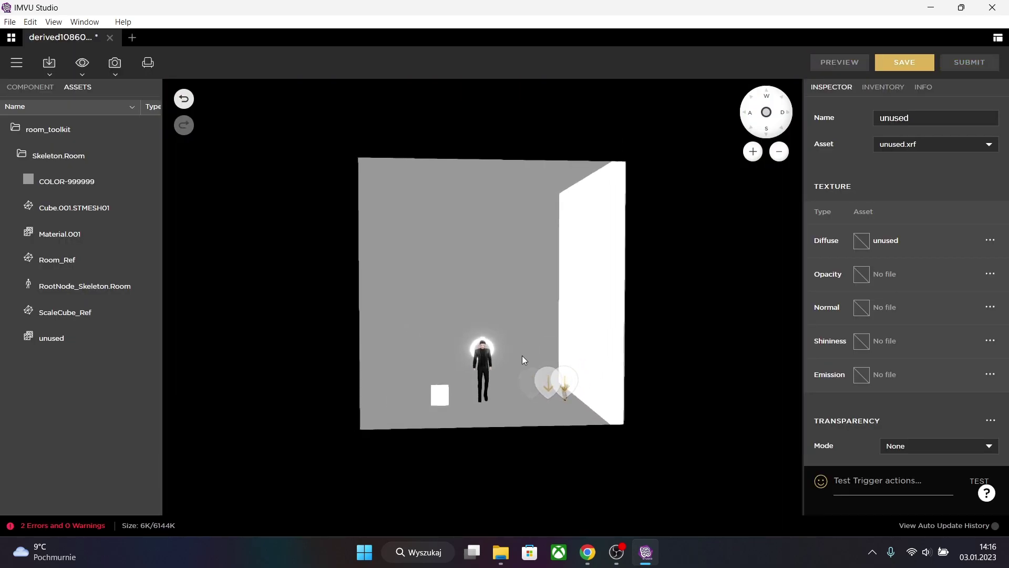
drag(522, 355, 662, 398)
click(450, 398)
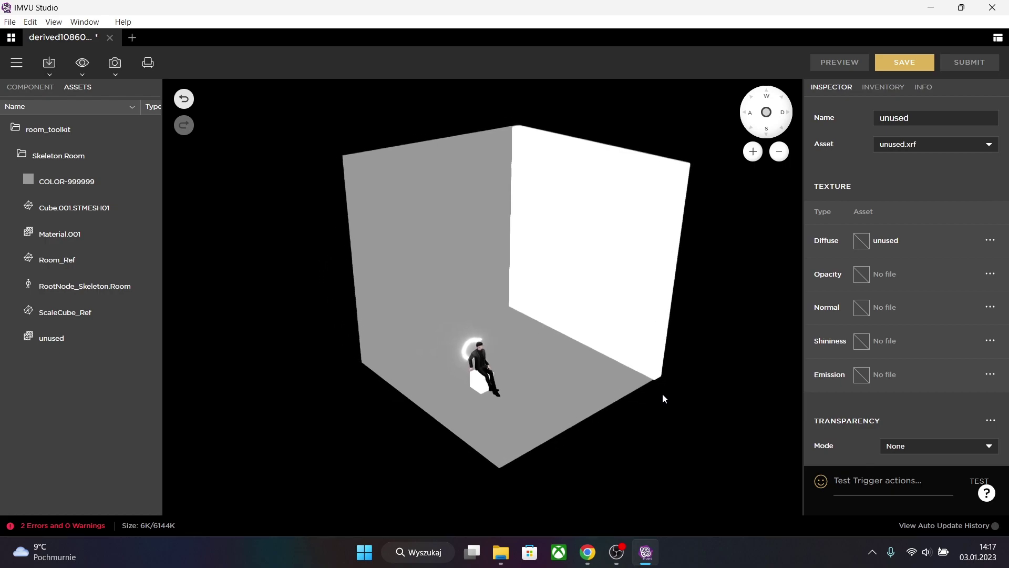